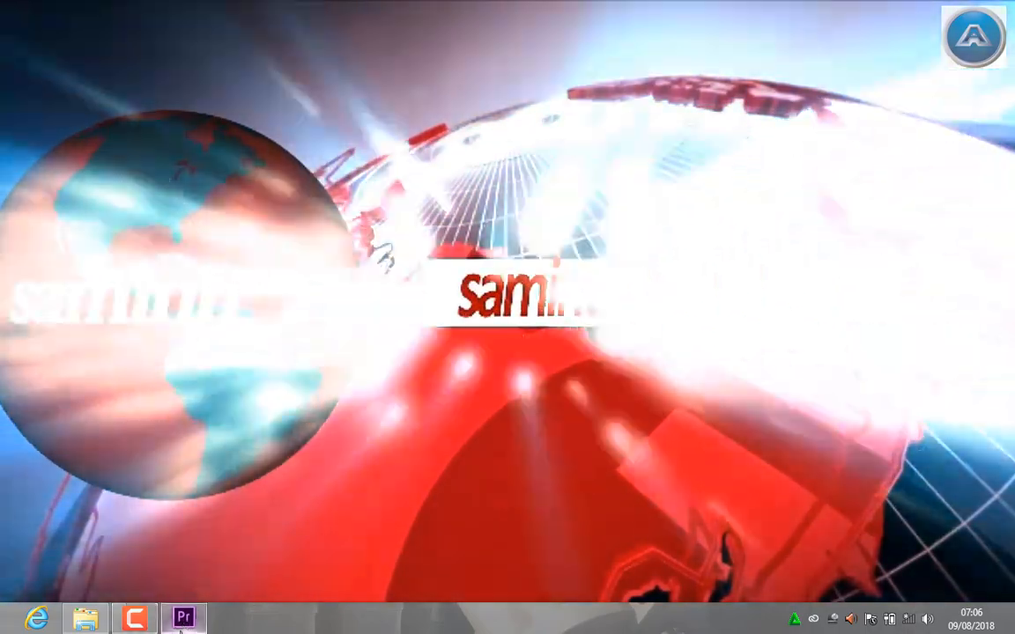
Step: Switch to Adobe Premiere Pro and create a new project named NOISE
left_click(183, 619)
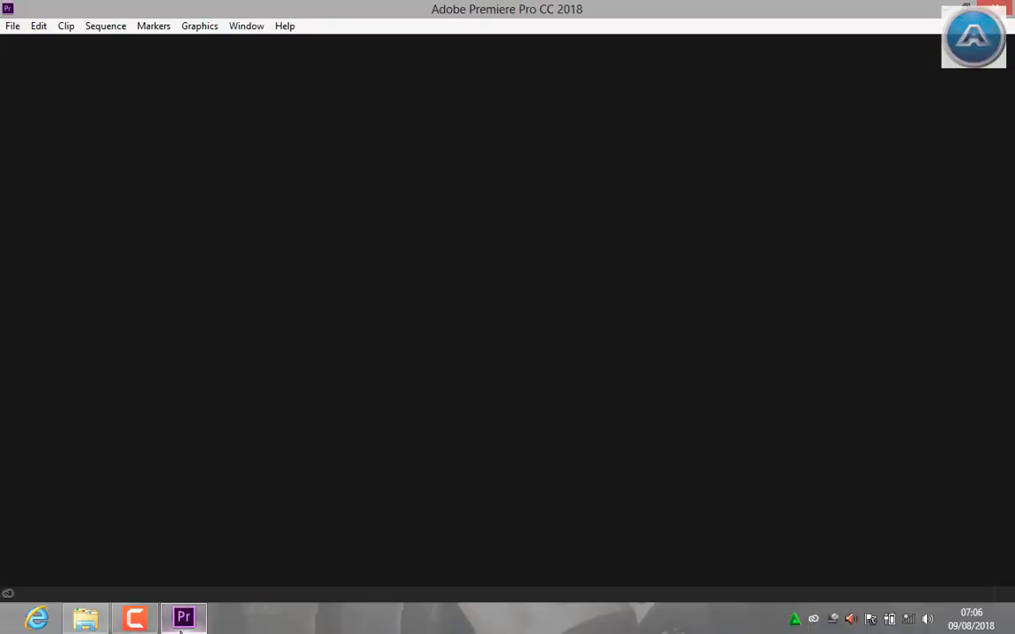
left_click(12, 28)
mouse_move(16, 44)
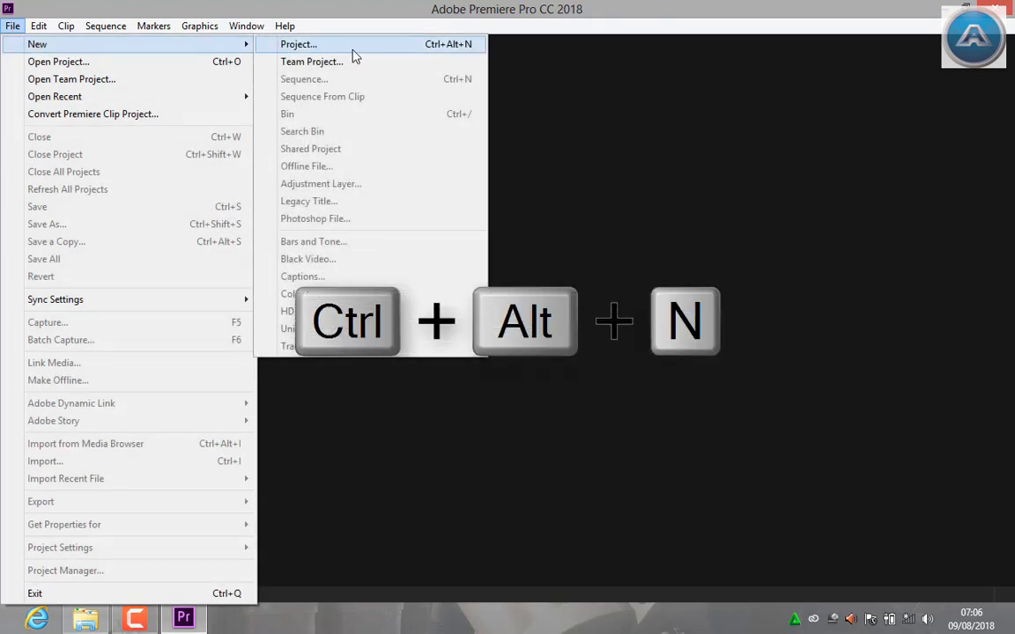
left_click(353, 46)
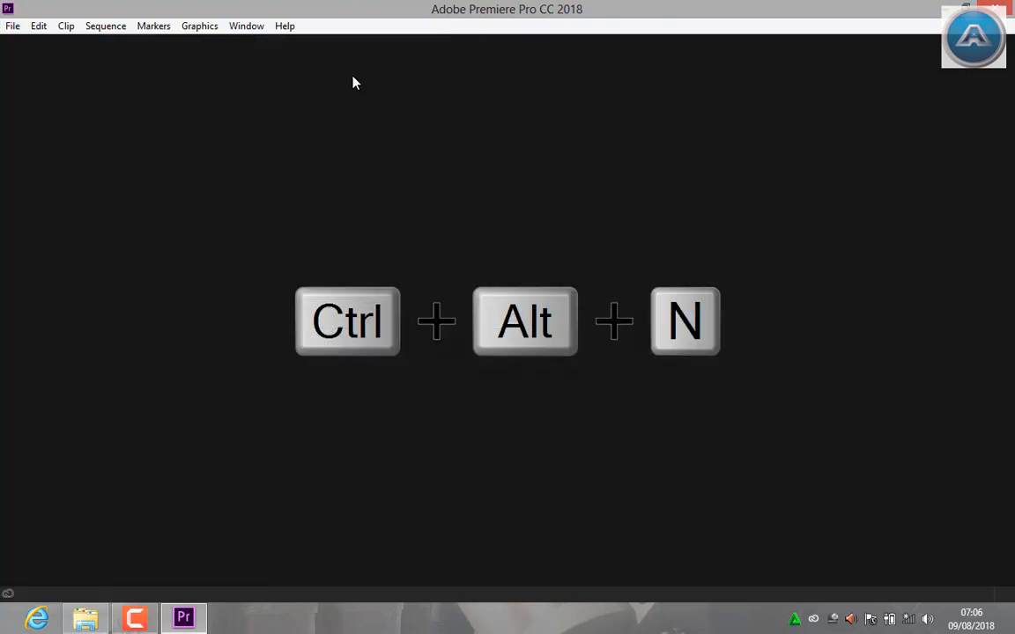
type("NOISE")
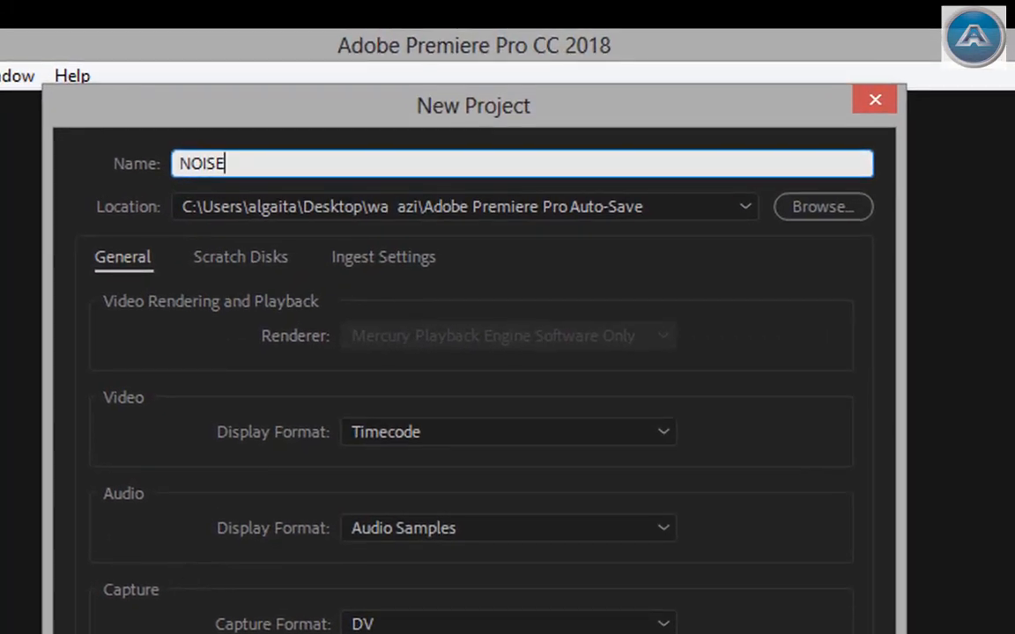
key("Return")
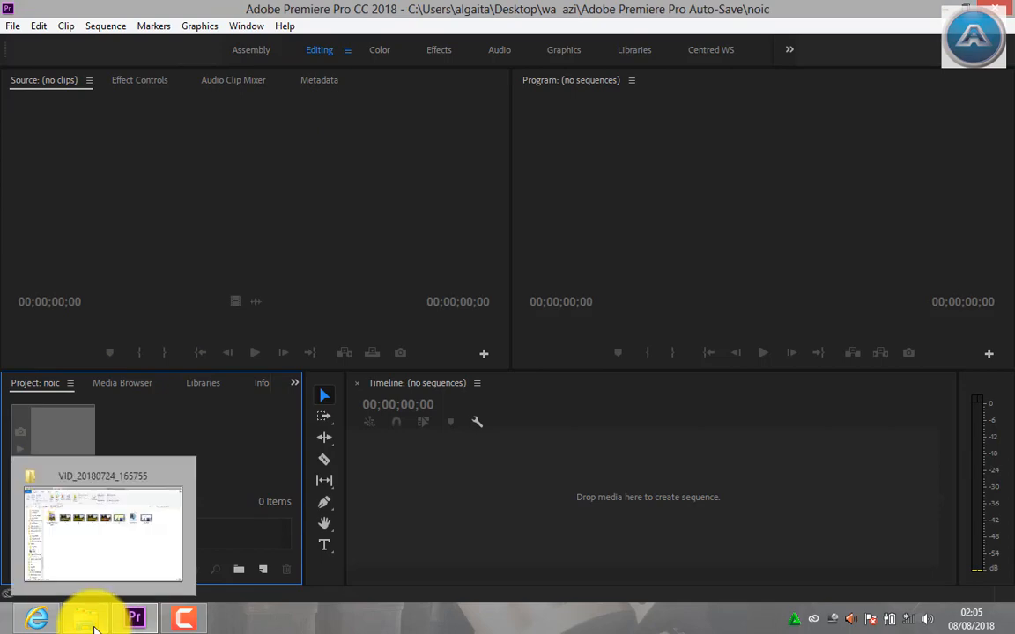
Step: Load 22.mov from its folder into the Source monitor and place it in the empty timeline as a new sequence
left_click(93, 622)
left_click_drag(629, 210, 75, 213)
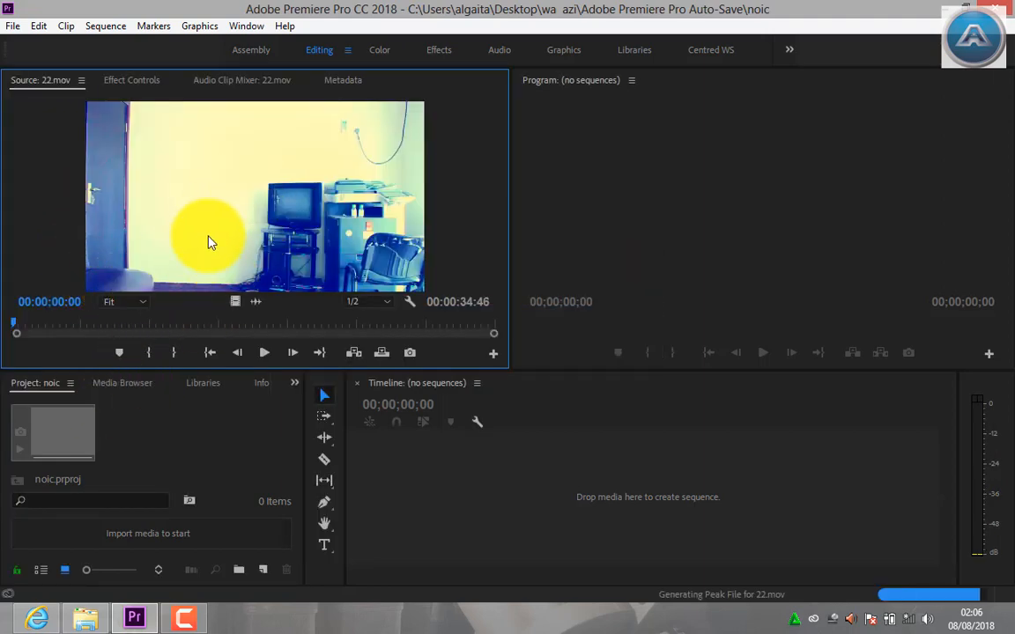
left_click_drag(204, 177, 402, 467)
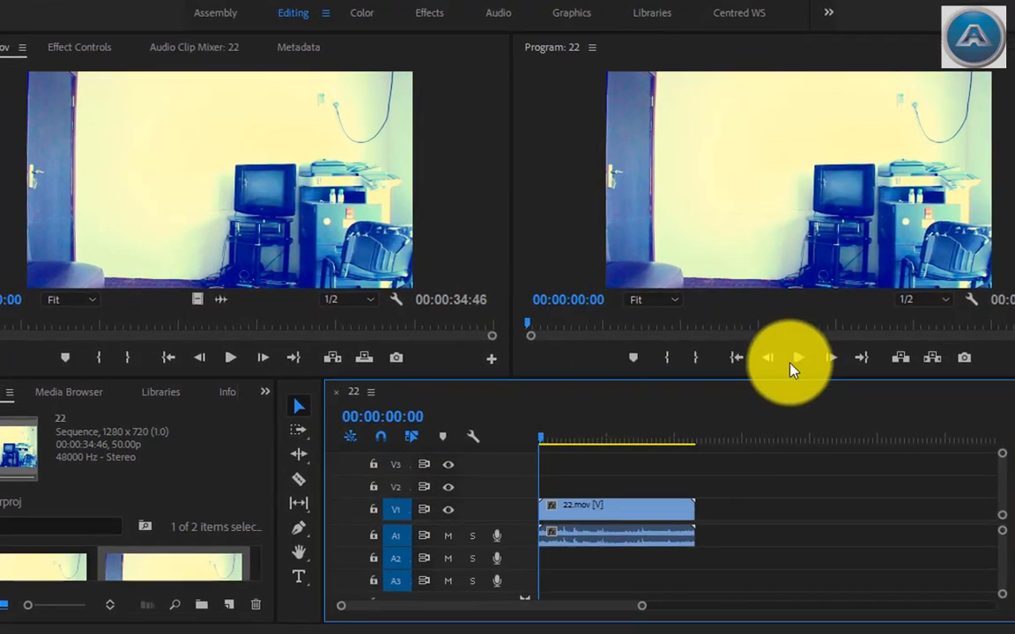
Step: Play back the sequence in the Program monitor to hear the background noise, and stop it
left_click(795, 361)
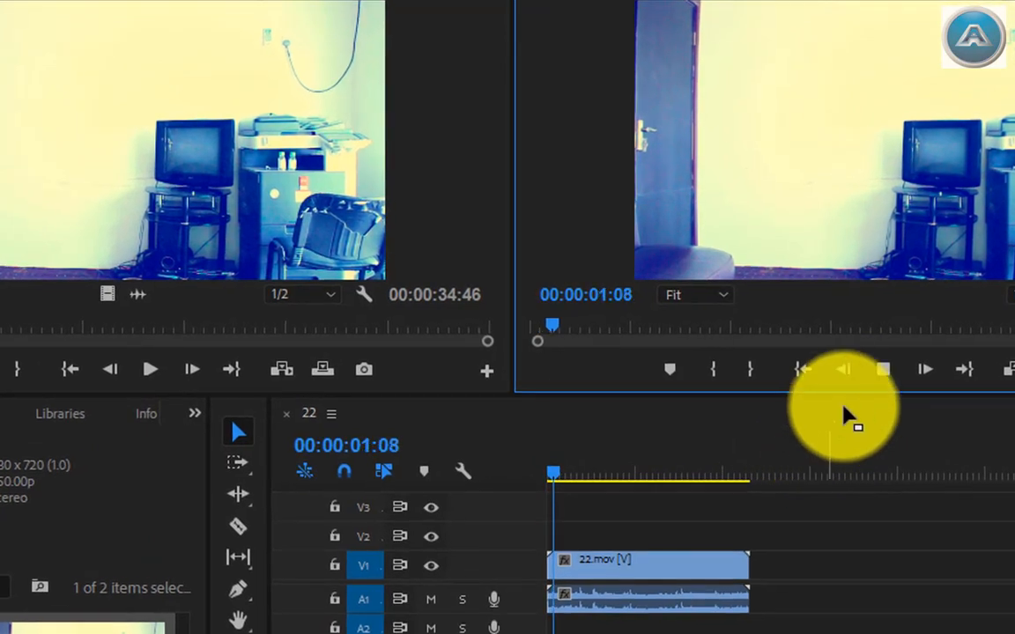
left_click(884, 373)
left_click(884, 374)
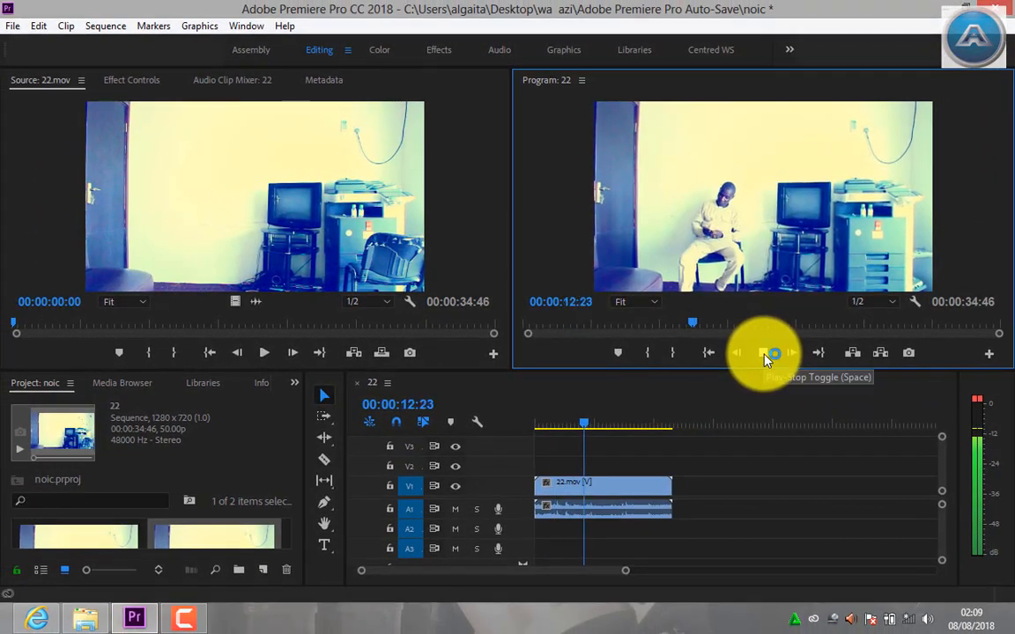
left_click(769, 357)
Step: Select the 22.mov video and audio clips in the timeline and send them to Adobe Audition for editing
left_click_drag(730, 491, 596, 516)
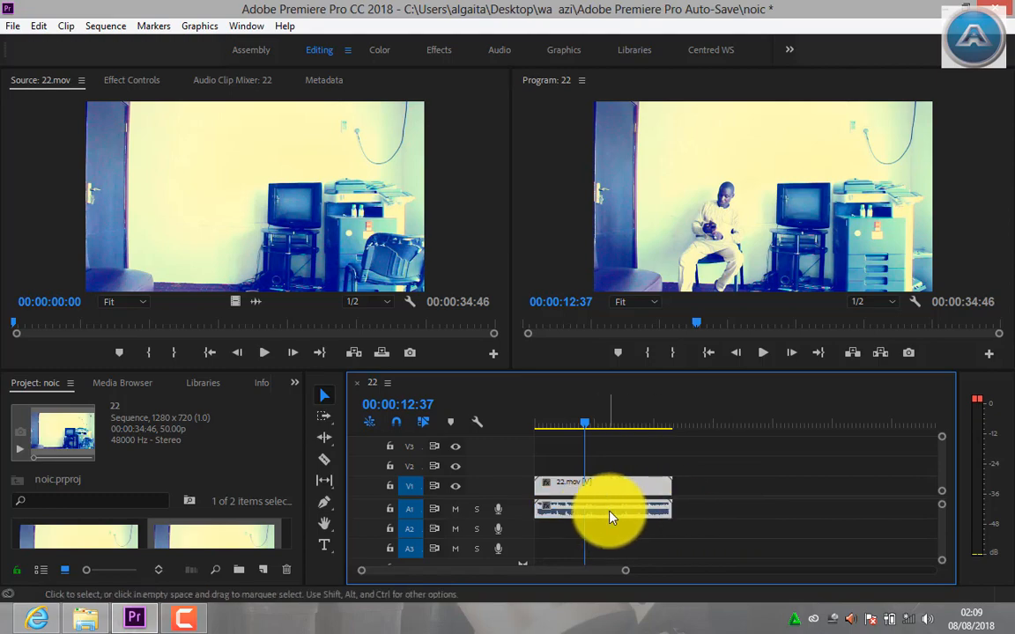
right_click(611, 517)
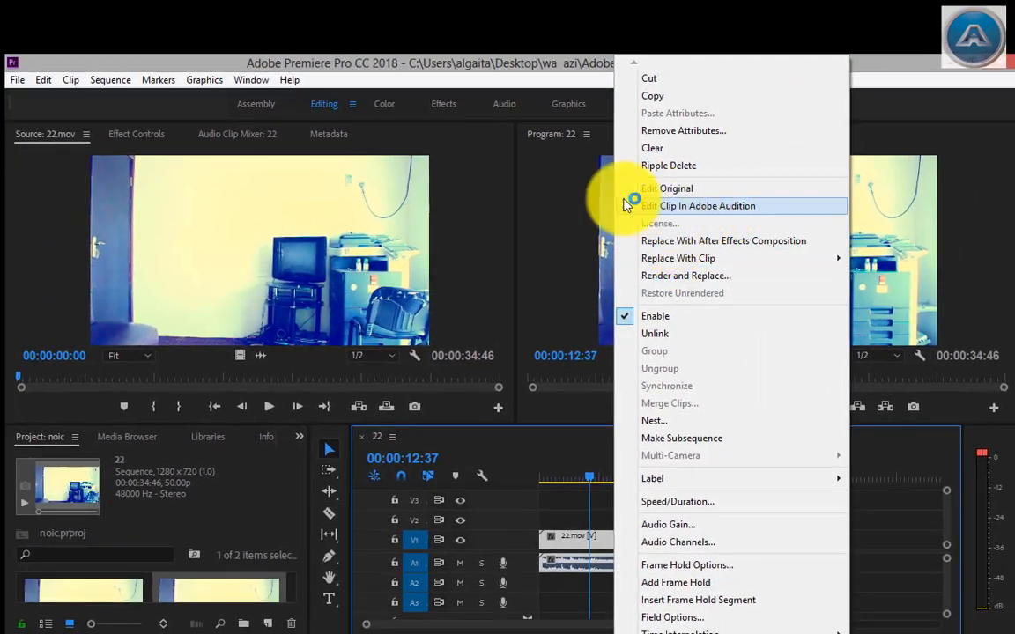
left_click(740, 212)
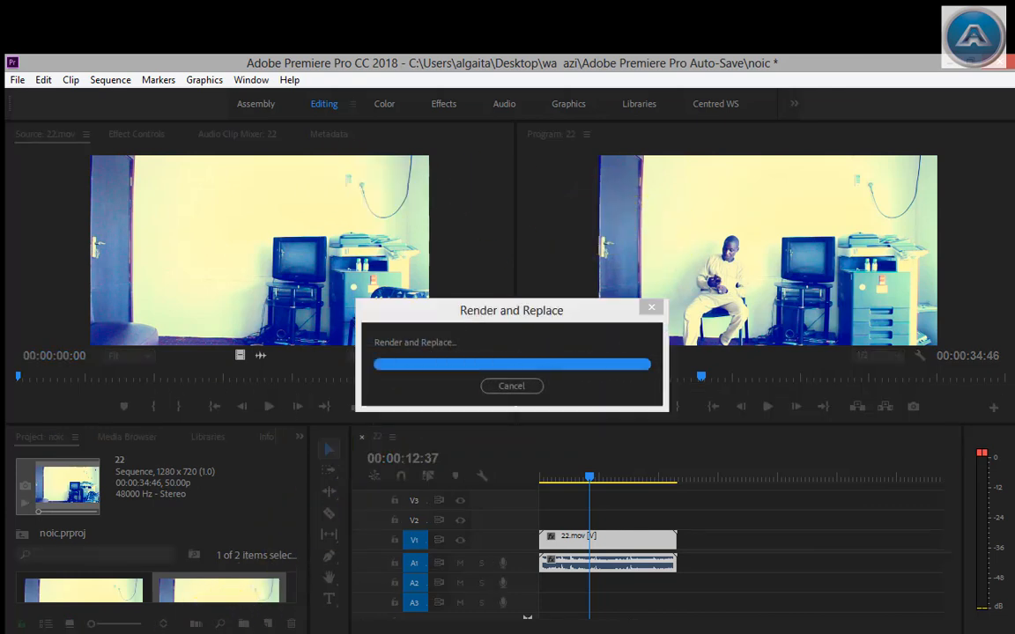
mouse_move(108, 633)
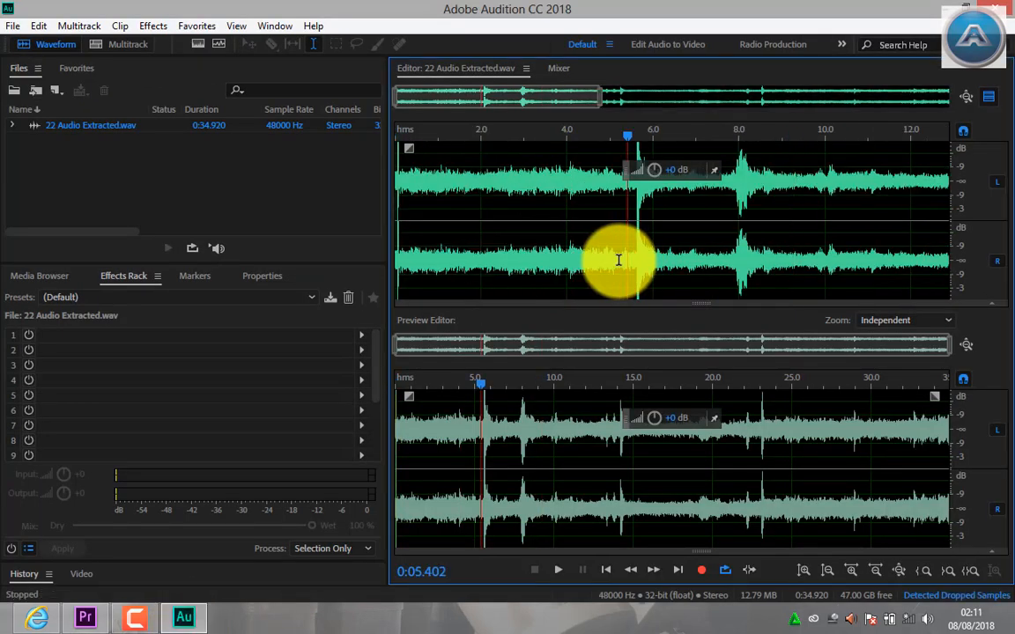
Step: Select the noise-only stretch from about 0.46 to 5.4 seconds in the waveform and capture it as the noise print
left_click_drag(627, 261, 420, 256)
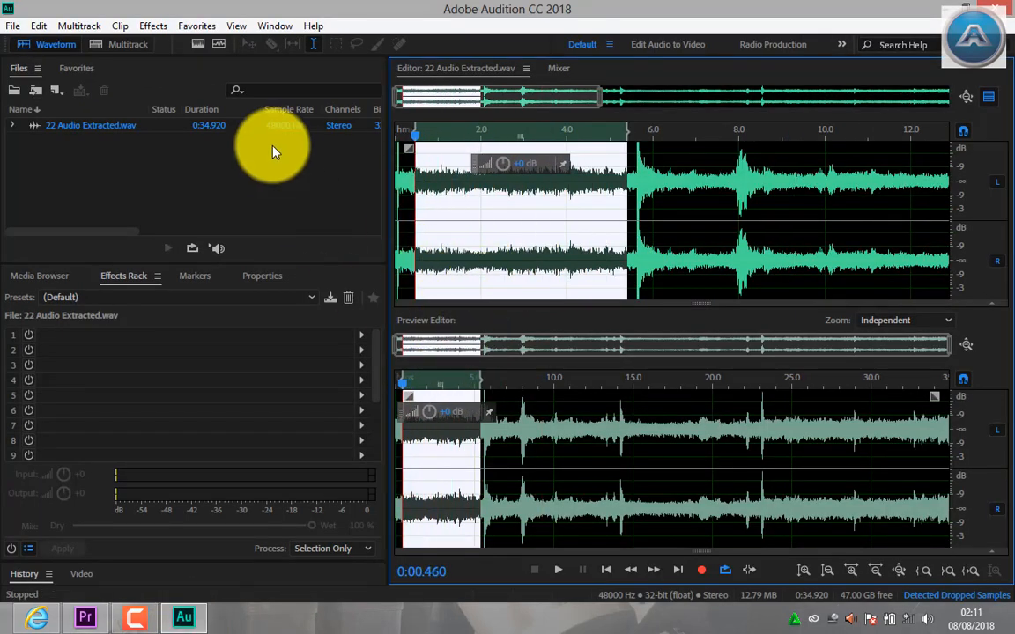
left_click(155, 29)
mouse_move(192, 307)
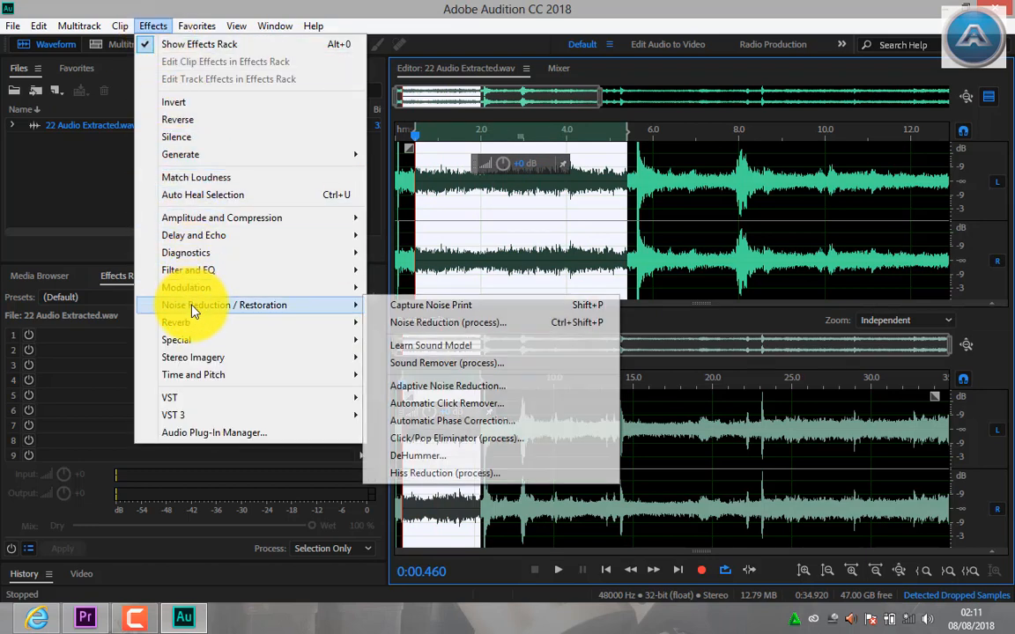
left_click(456, 310)
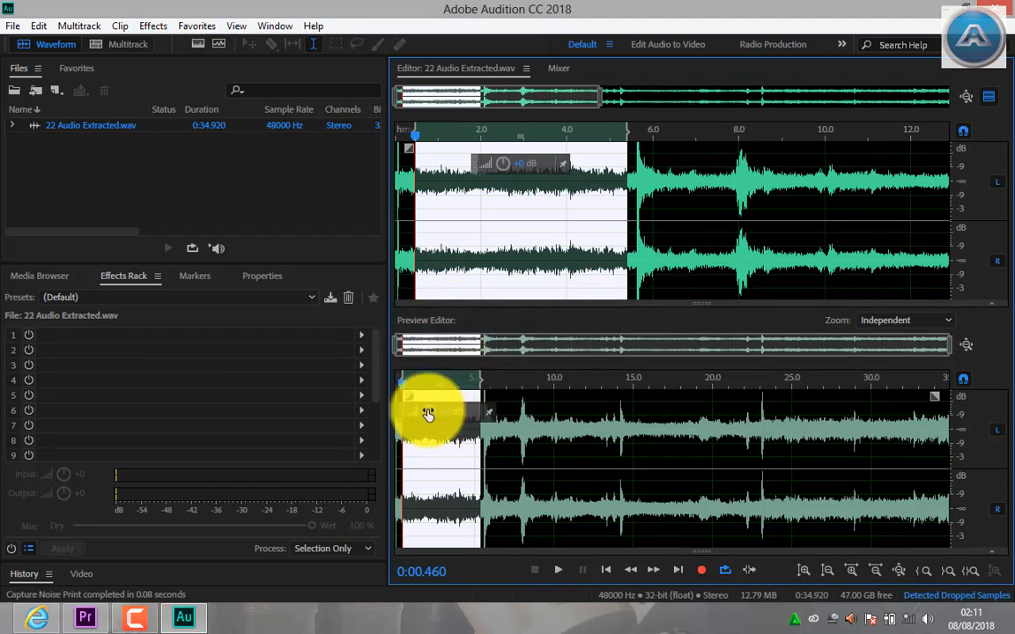
Step: Apply the Noise Reduction process to the selected noise stretch and select the entire waveform
left_click(150, 27)
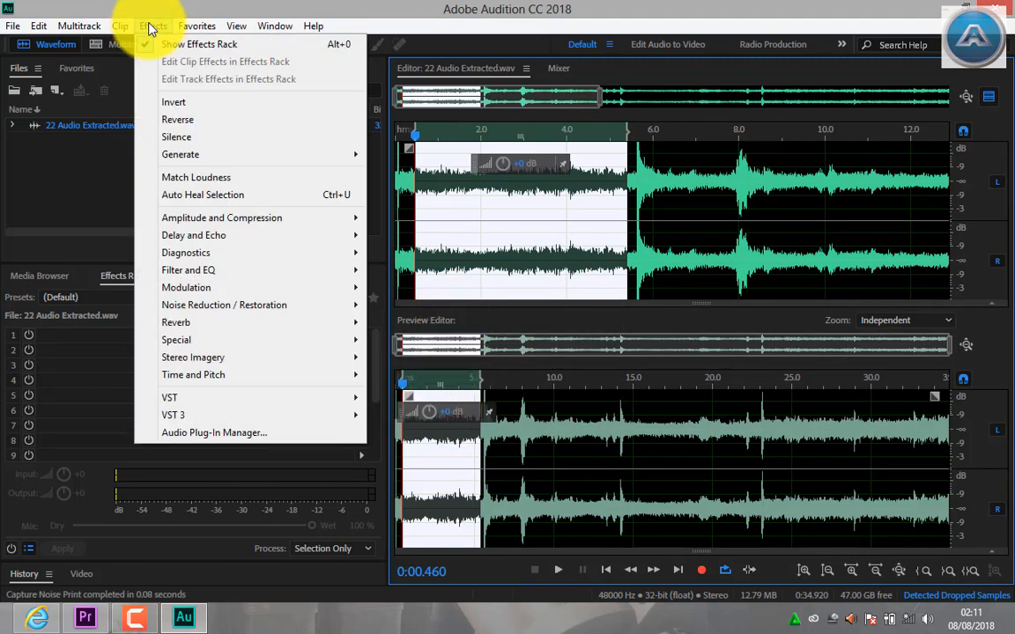
mouse_move(222, 310)
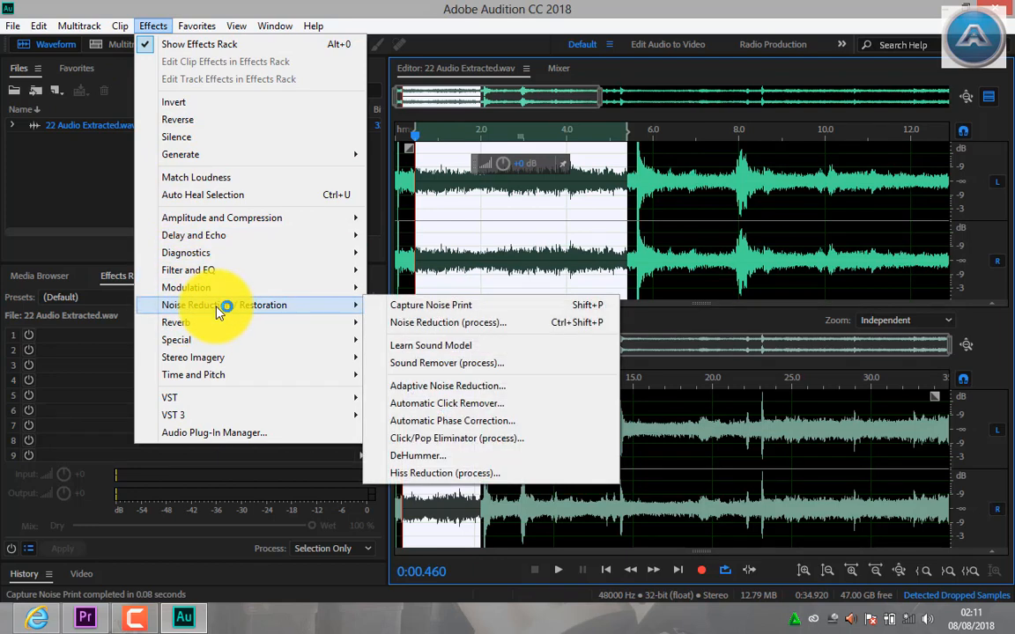
left_click(475, 325)
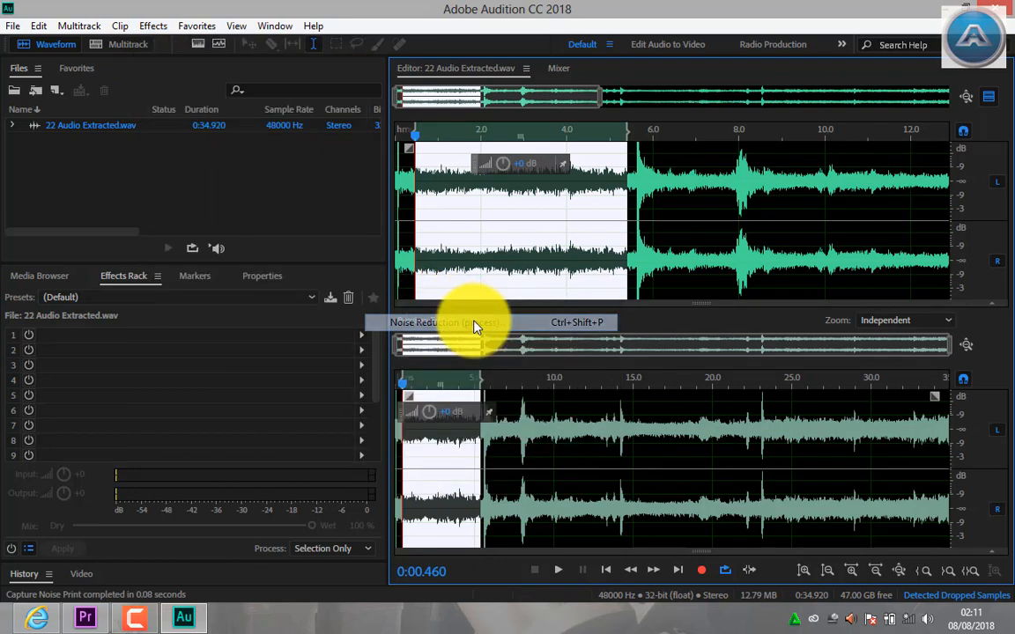
key("ctrl+a")
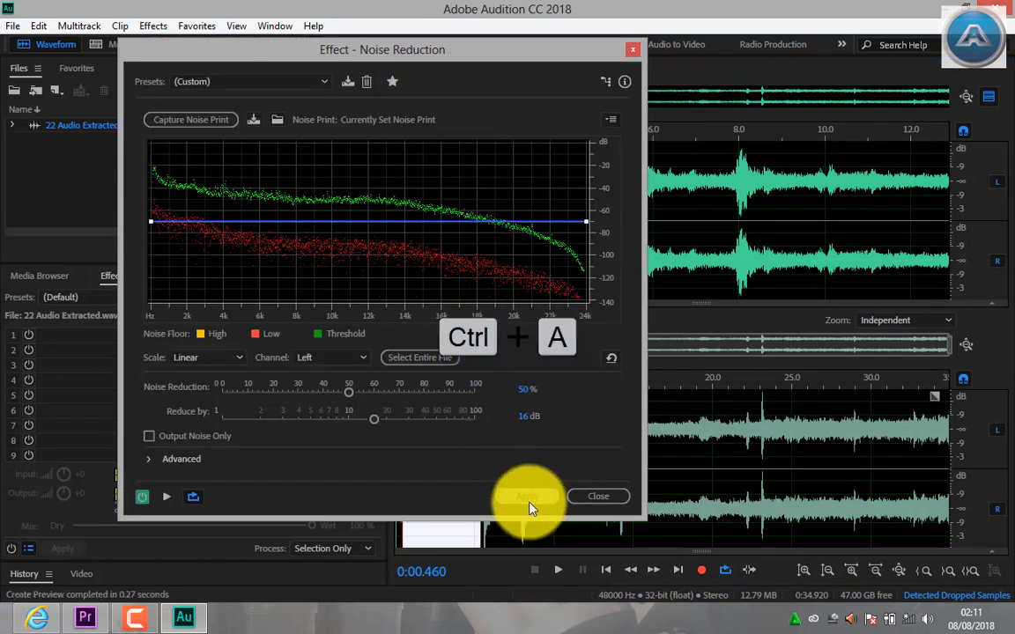
left_click(527, 497)
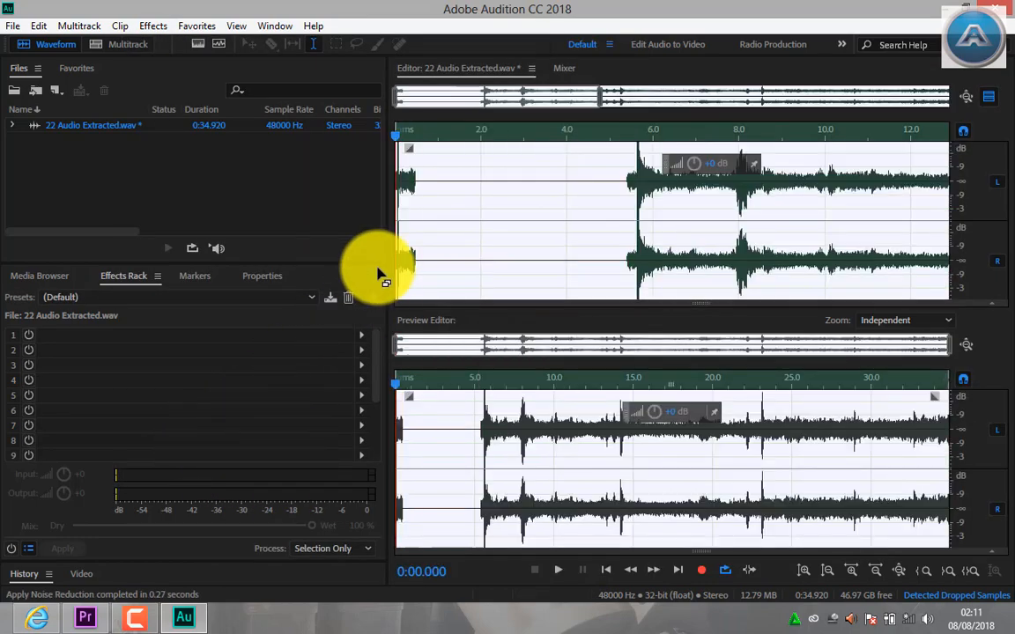
Step: Apply the Noise Reduction process with the captured noise print to the entire audio file
left_click(152, 25)
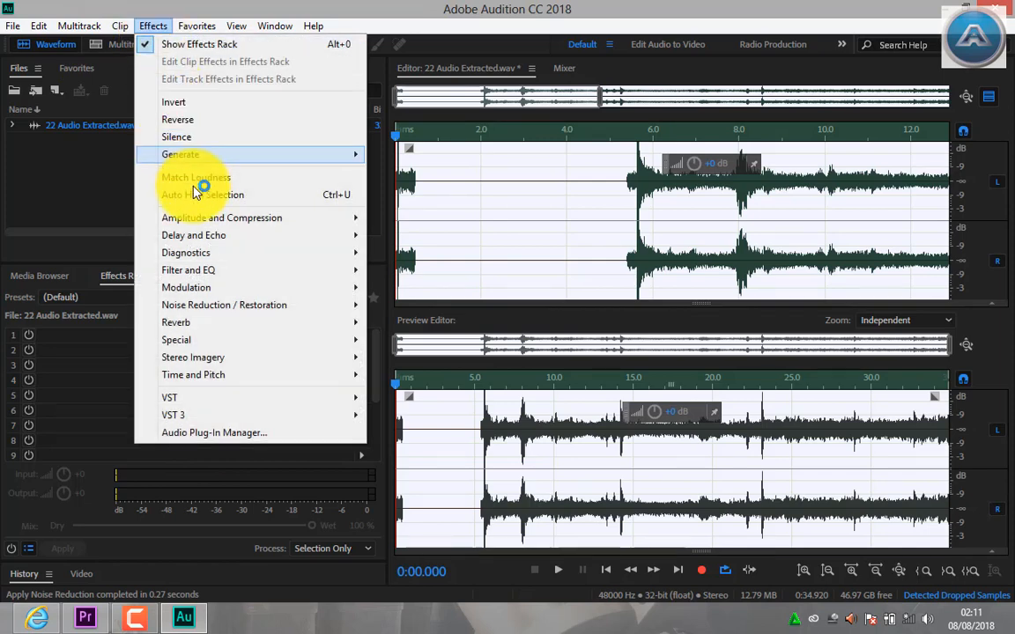
mouse_move(264, 309)
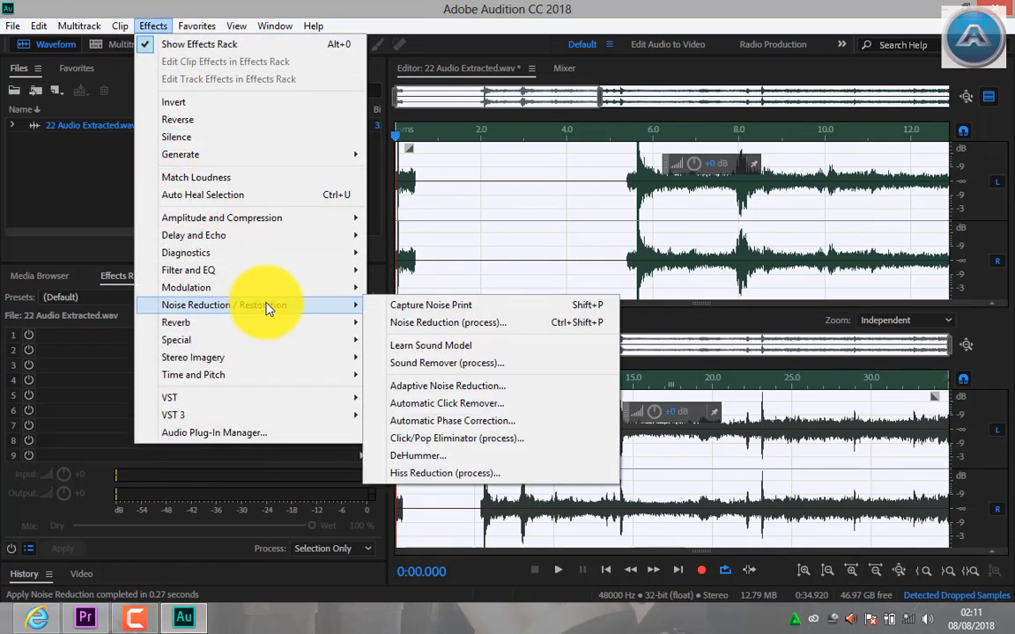
left_click(450, 323)
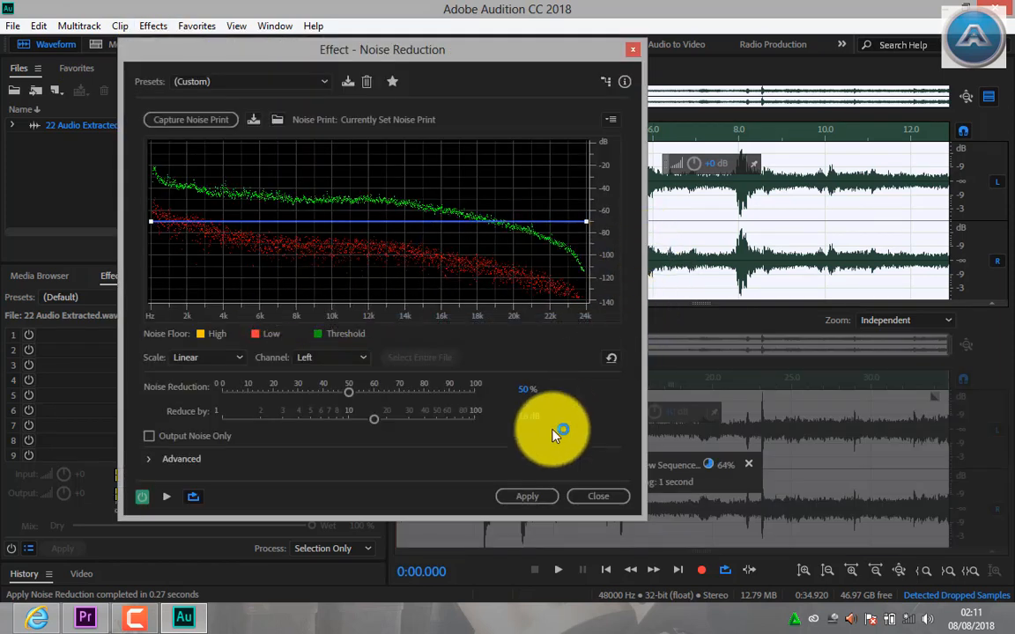
left_click(514, 497)
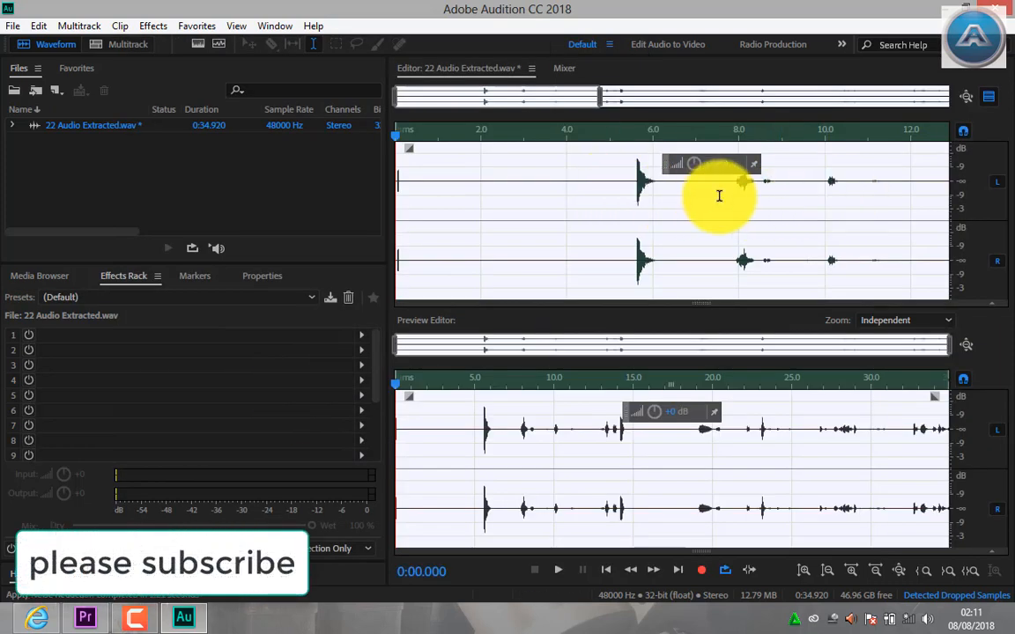
Step: Review the cleaned waveform, close Adobe Audition and save the changes to 22 Audio Extracted.wav
left_click_drag(601, 103, 623, 105)
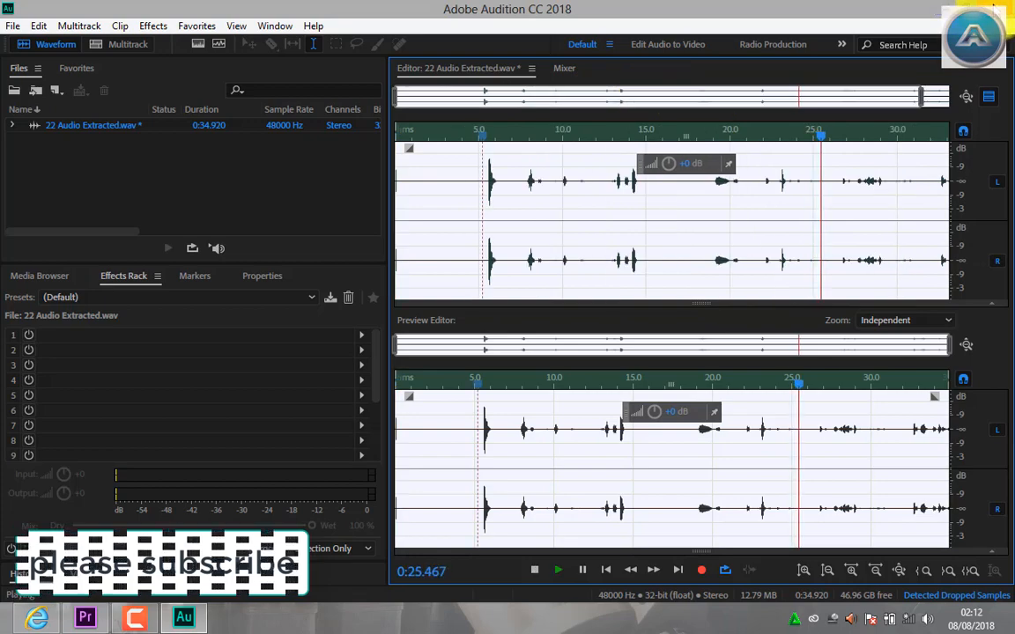
left_click(994, 8)
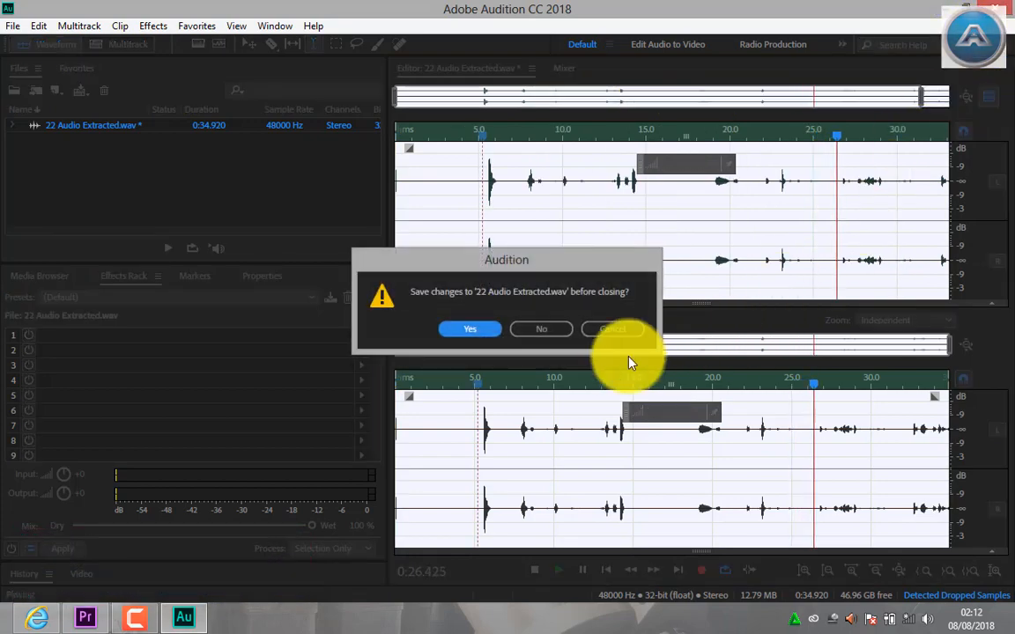
left_click(470, 330)
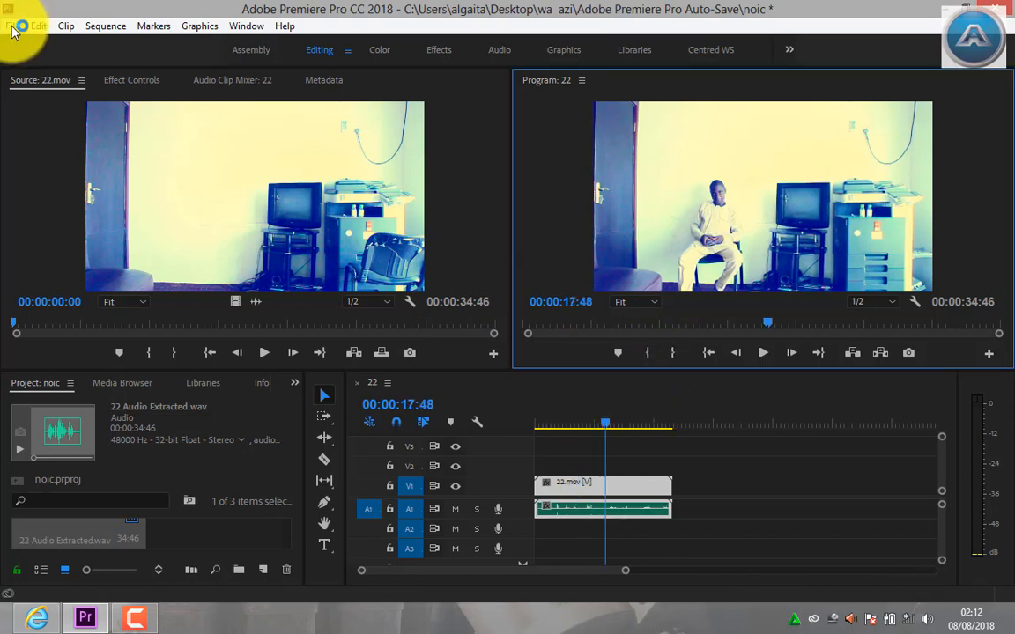
Step: Import the audio file 371976__vollkornbrot__walking-la from the hk folder into the Premiere Pro project
left_click(14, 25)
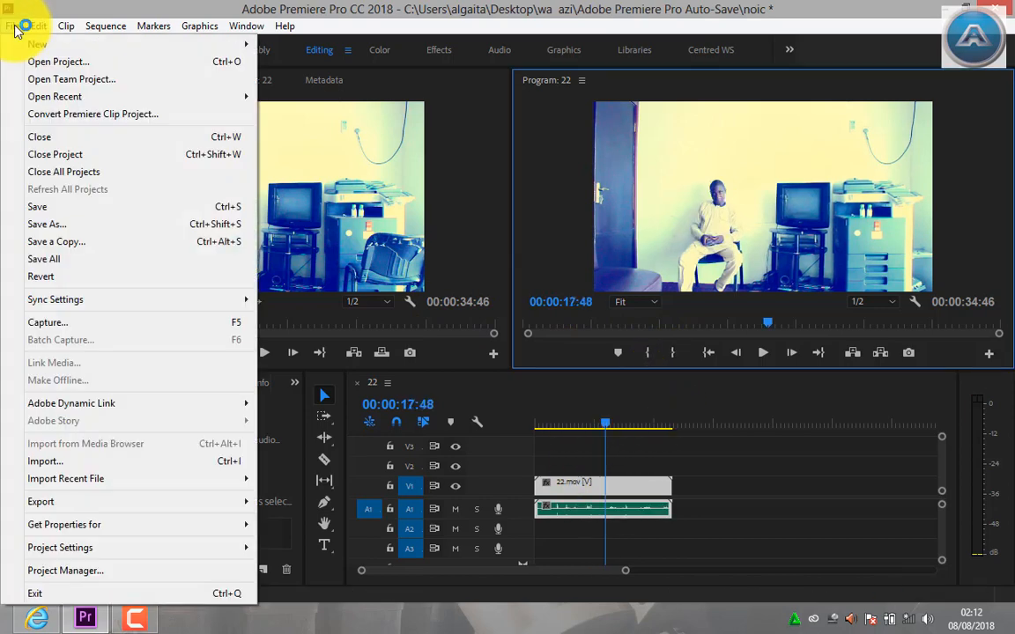
left_click(61, 465)
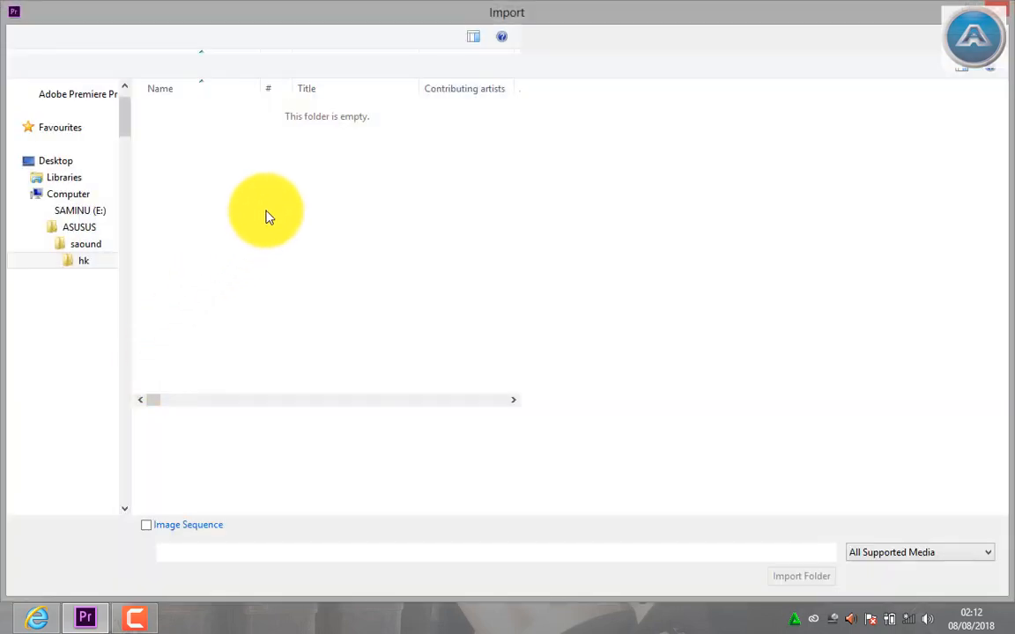
left_click(235, 233)
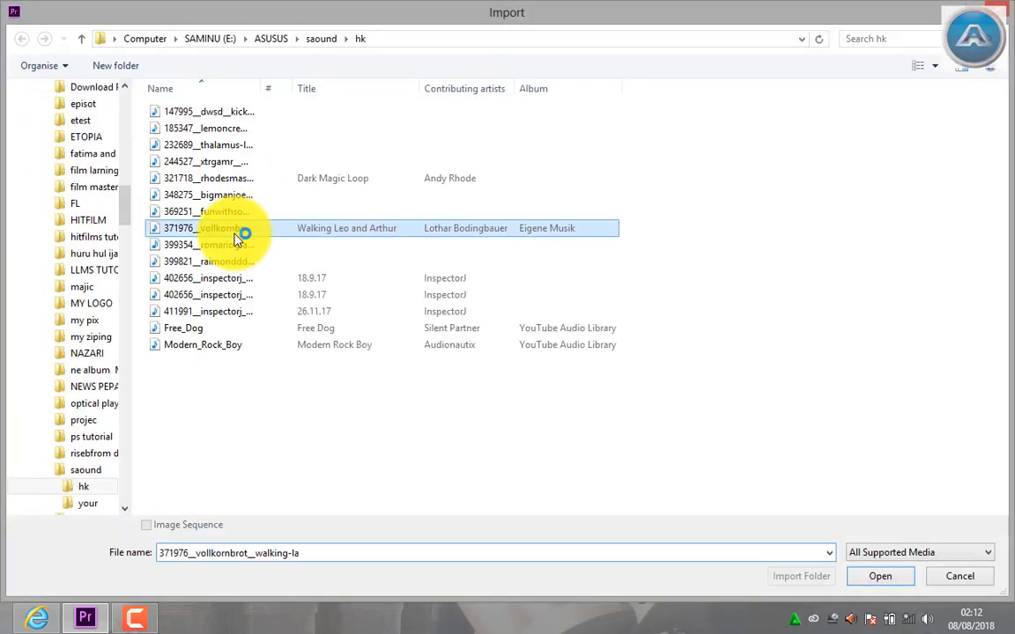
double_click(236, 233)
Step: Render the sequence from In to Out and play back the result with the added audio
key("space")
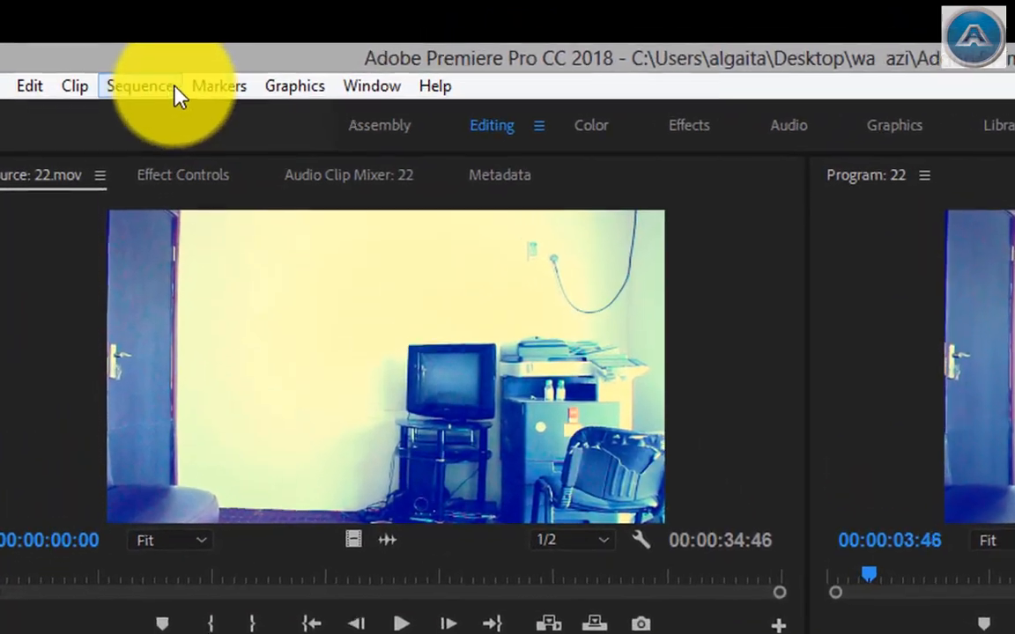
left_click(152, 88)
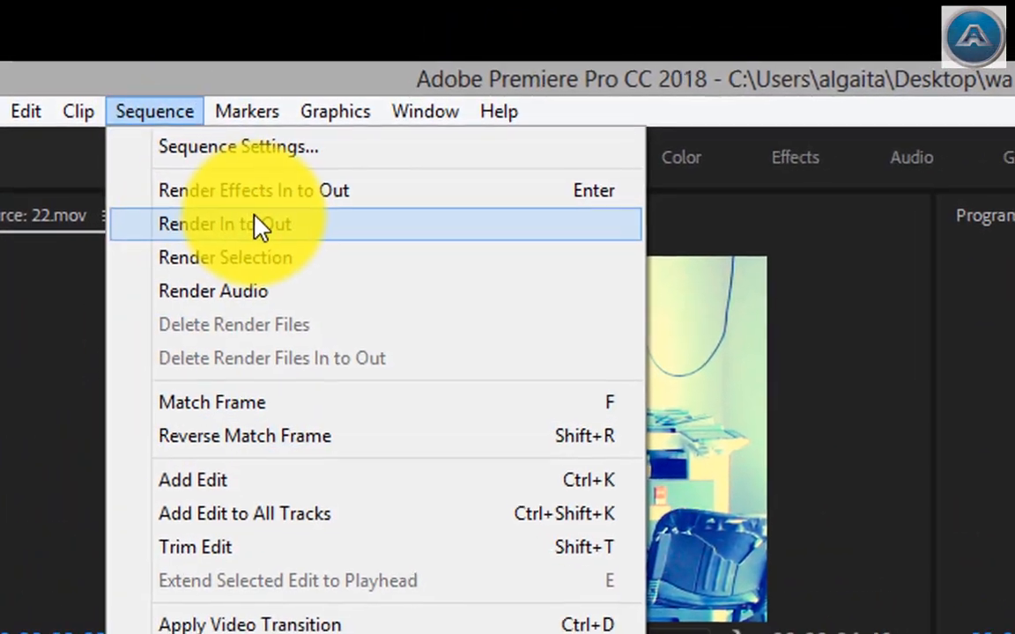
left_click(258, 227)
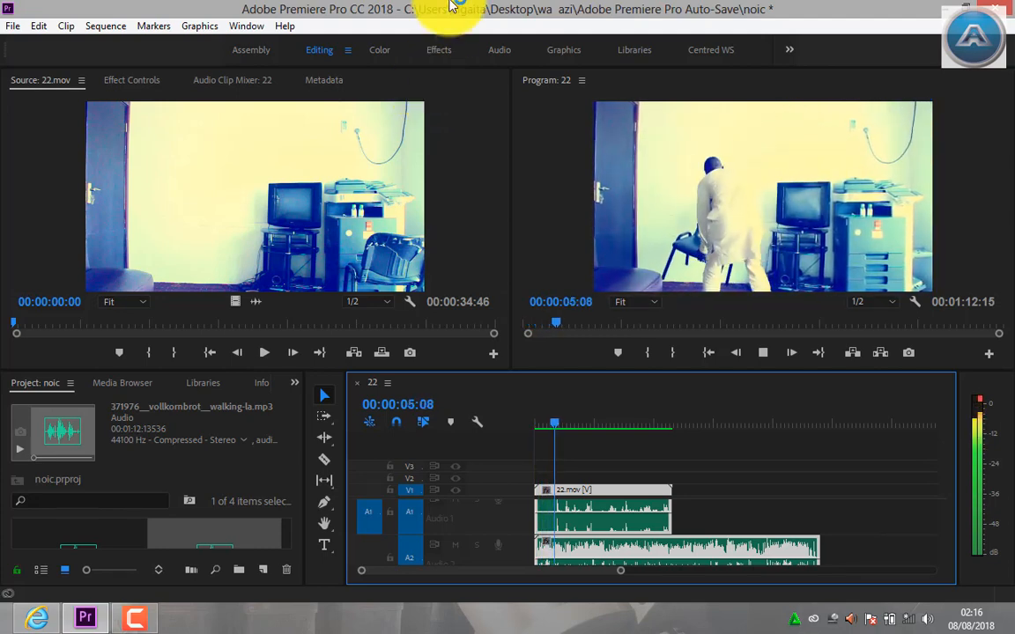
left_click(617, 510)
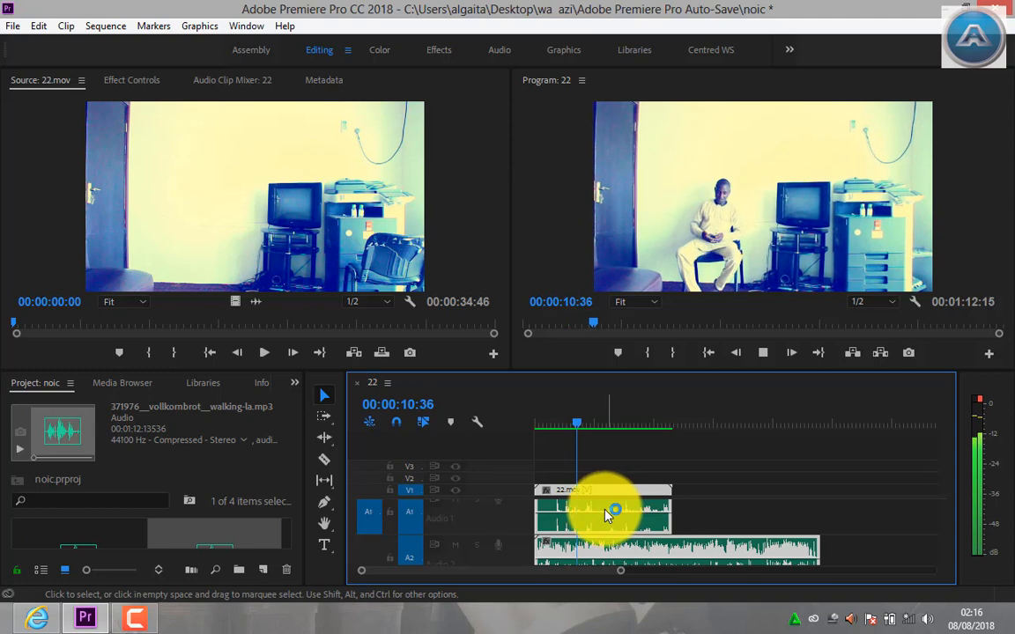